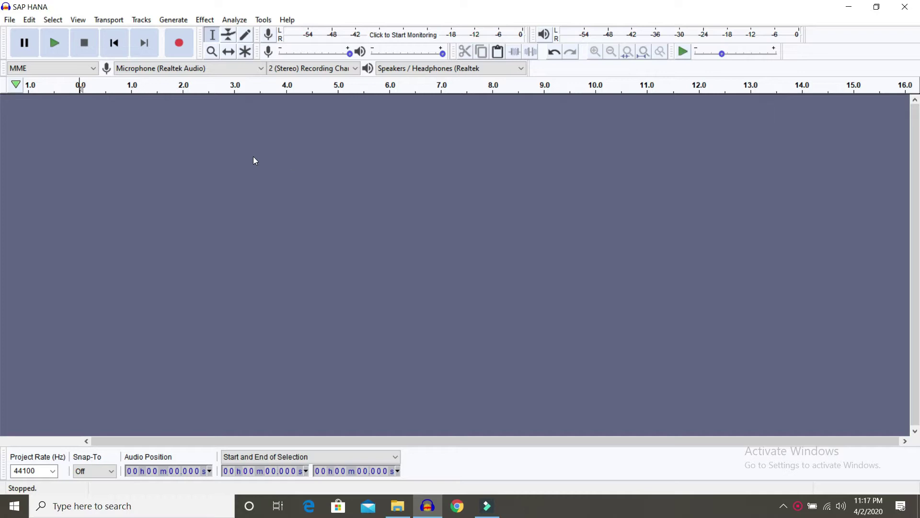
Import the SAP HANA audio file from the My new one folder into the empty project.
{"action": "left_click", "coordinate": [11, 21]}
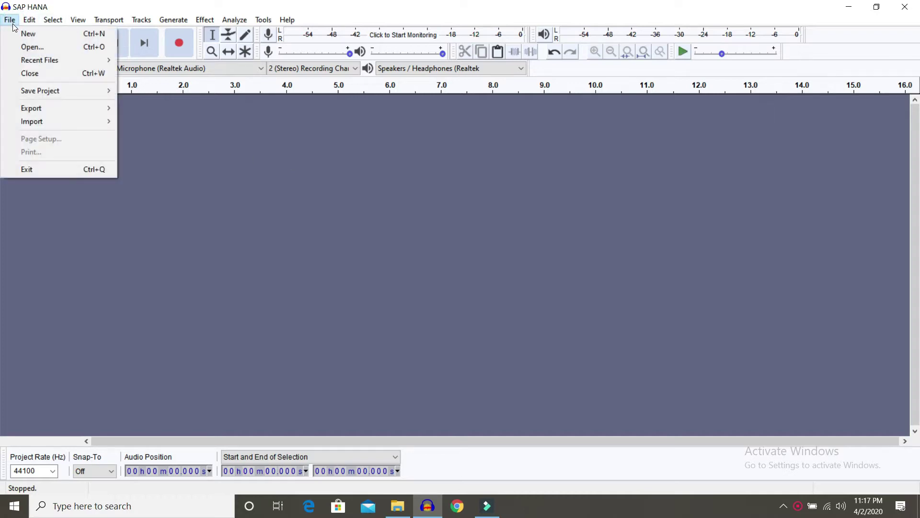
{"action": "mouse_move", "coordinate": [23, 94]}
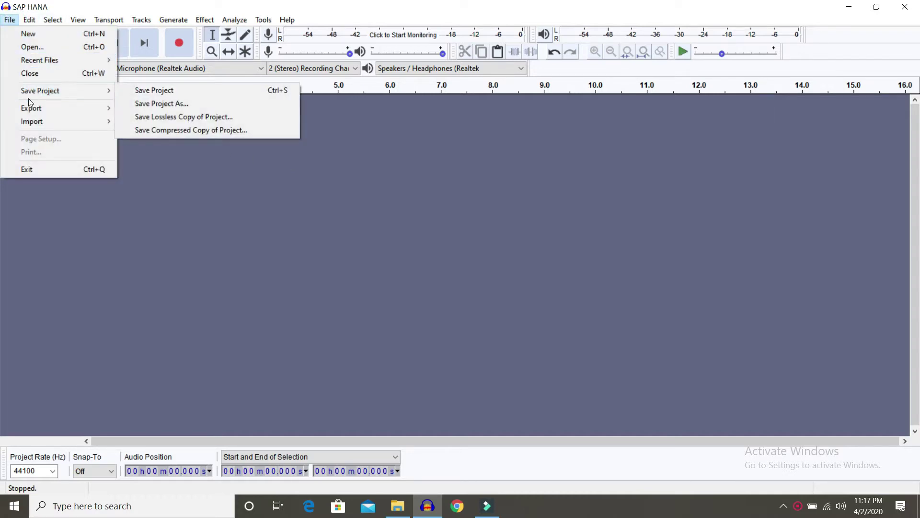
{"action": "mouse_move", "coordinate": [52, 121]}
{"action": "left_click", "coordinate": [158, 121]}
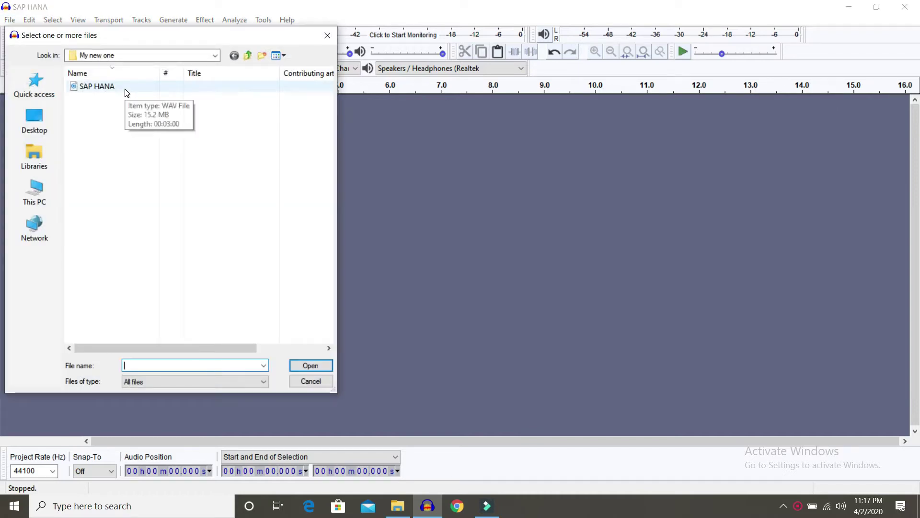
{"action": "double_click", "coordinate": [125, 92]}
{"action": "left_click", "coordinate": [514, 339]}
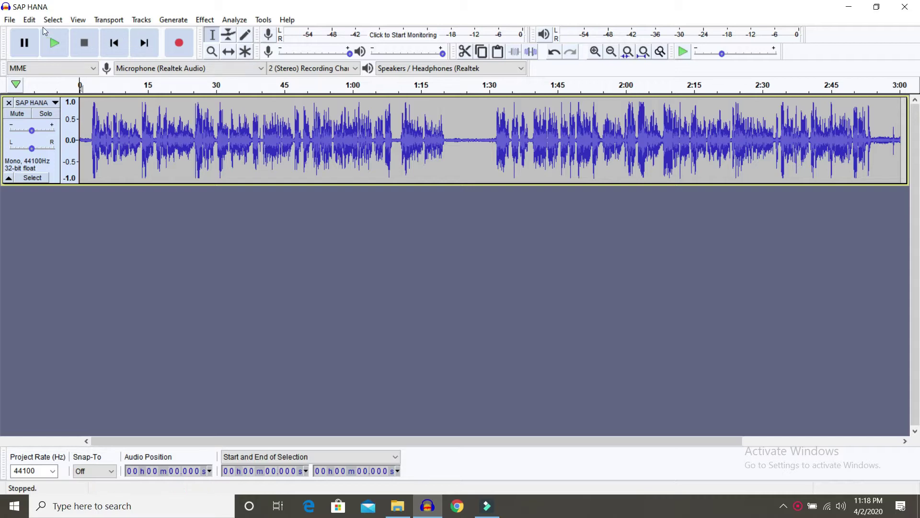
Import the audio file fav (256k) from Local Disk (F:) as a second track.
{"action": "left_click", "coordinate": [10, 20]}
{"action": "mouse_move", "coordinate": [40, 122]}
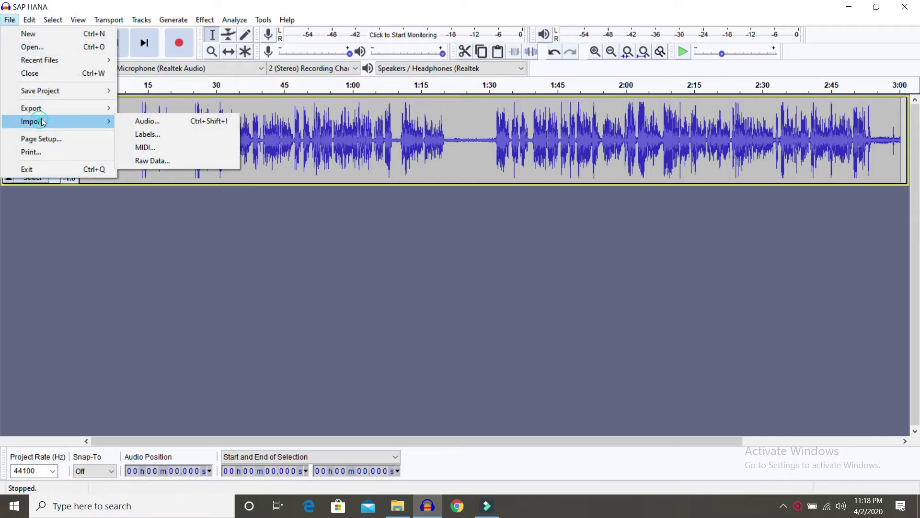
{"action": "left_click", "coordinate": [147, 121]}
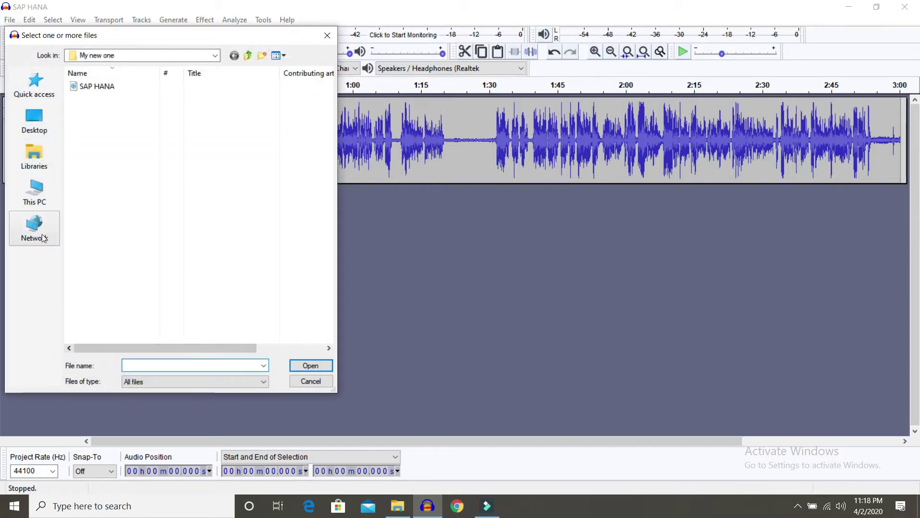
{"action": "left_click", "coordinate": [41, 219]}
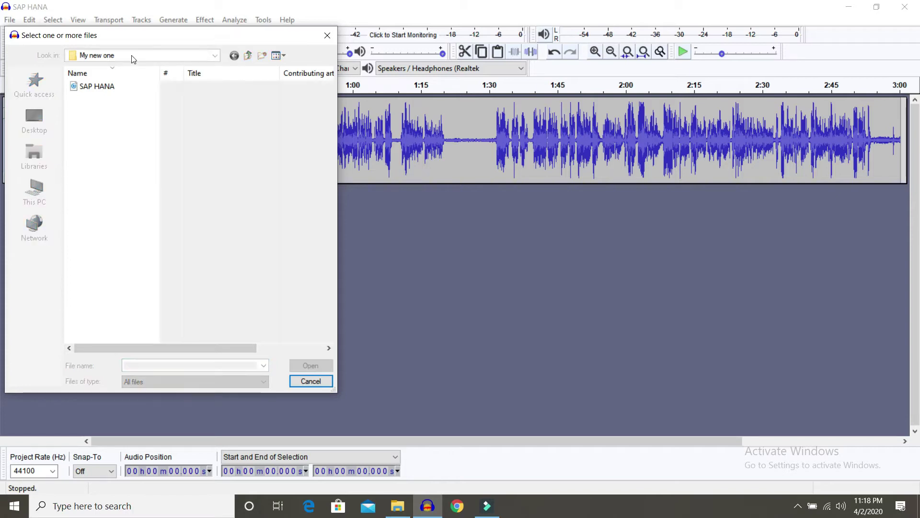
{"action": "left_click", "coordinate": [196, 58]}
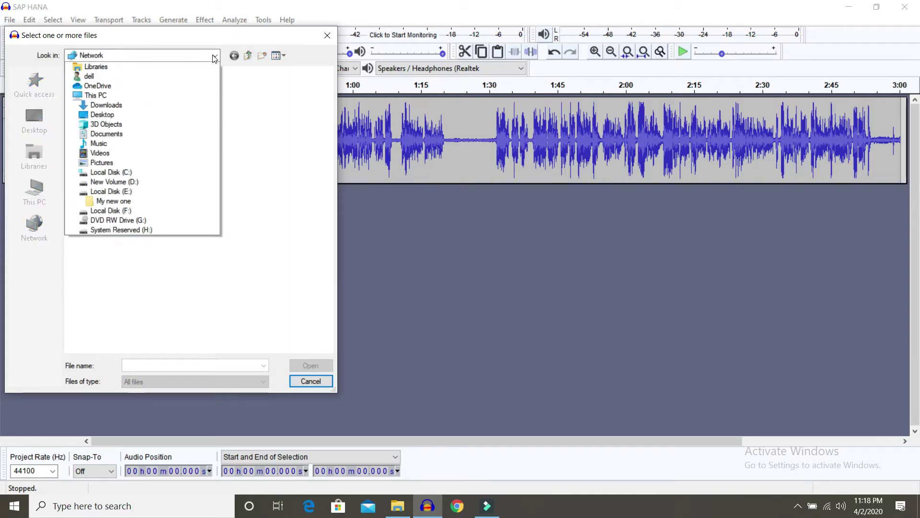
{"action": "left_click", "coordinate": [102, 222]}
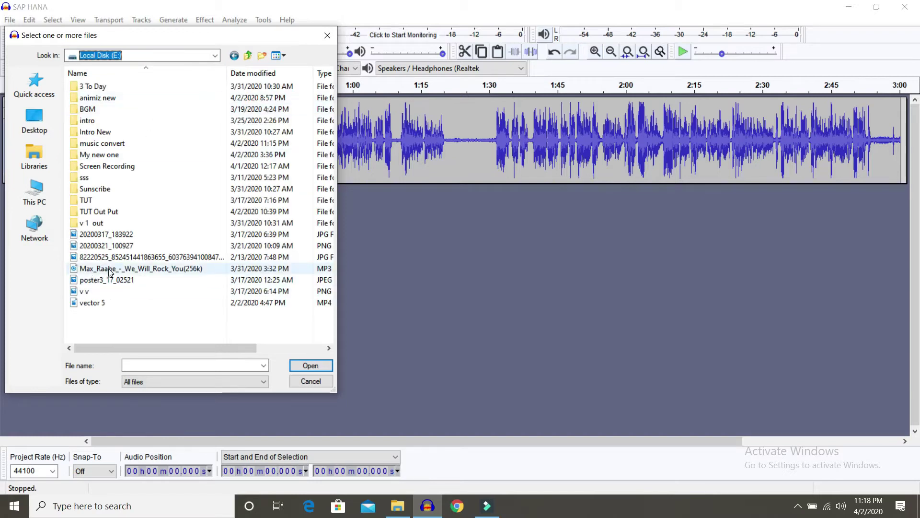
{"action": "left_click", "coordinate": [147, 55]}
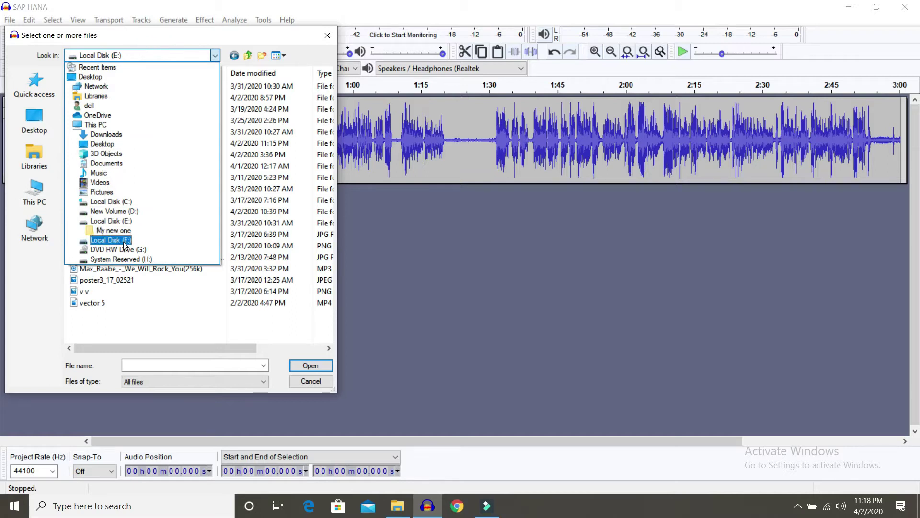
{"action": "left_click", "coordinate": [122, 240]}
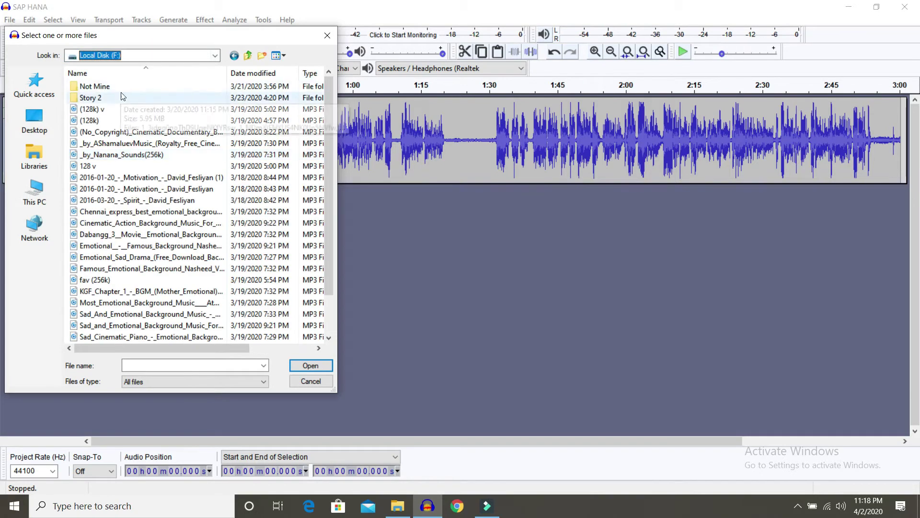
{"action": "double_click", "coordinate": [114, 279]}
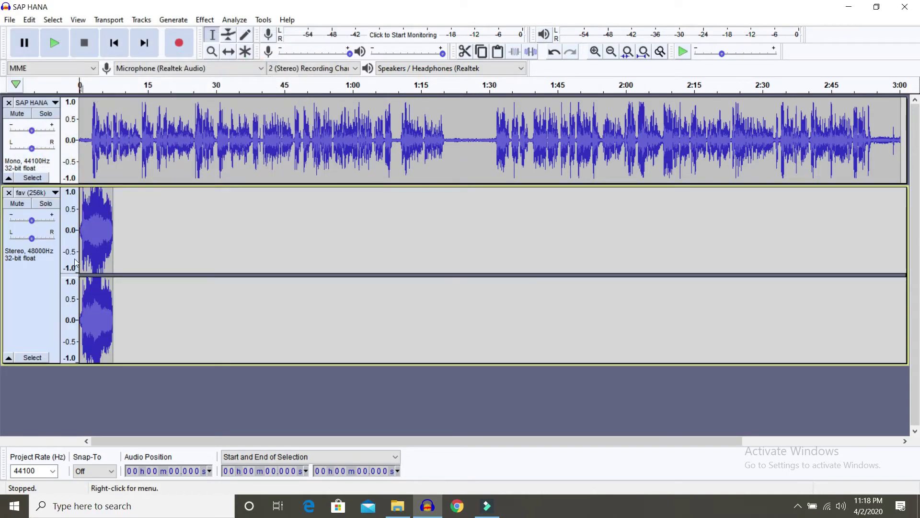
Cut the whole clip from the fav (256k) track and undo the cut.
{"action": "left_click", "coordinate": [111, 219]}
{"action": "mouse_move", "coordinate": [111, 219]}
{"action": "left_mouse_down"}
{"action": "mouse_move", "coordinate": [80, 221]}
{"action": "mouse_move", "coordinate": [111, 221]}
{"action": "left_mouse_up"}
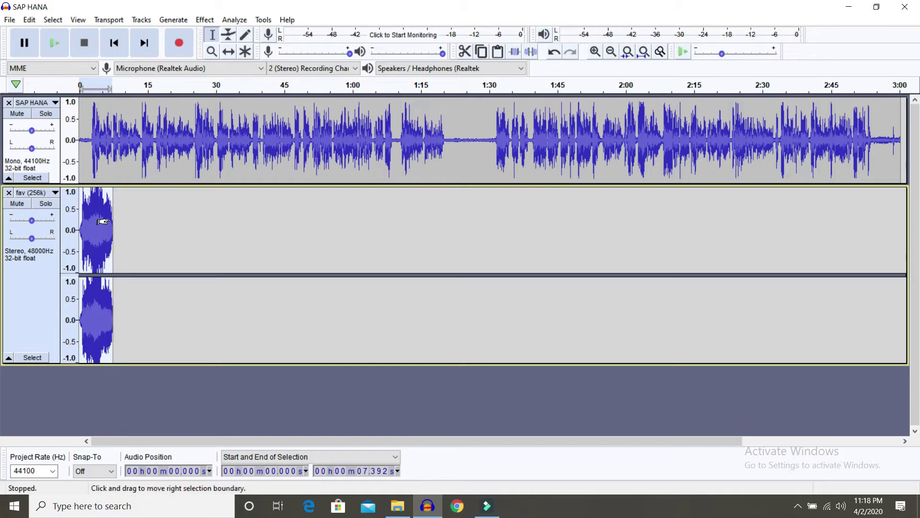
{"action": "key", "text": "Delete"}
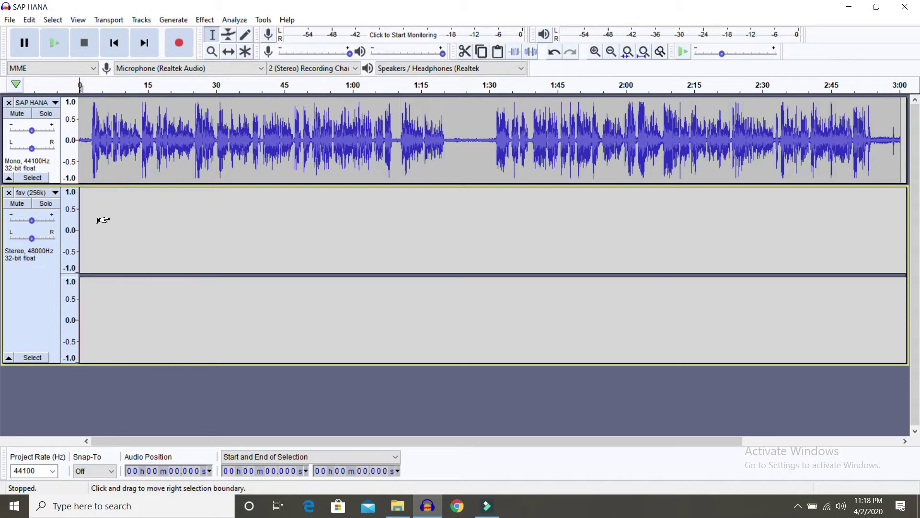
{"action": "key", "text": "ctrl+z"}
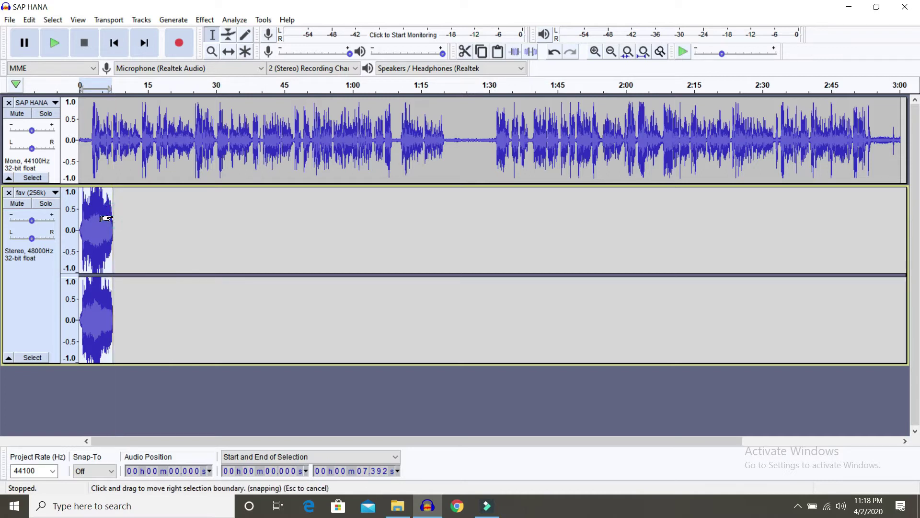
Paste a copy of the clip directly after the original on the fav (256k) track.
{"action": "left_click", "coordinate": [106, 206]}
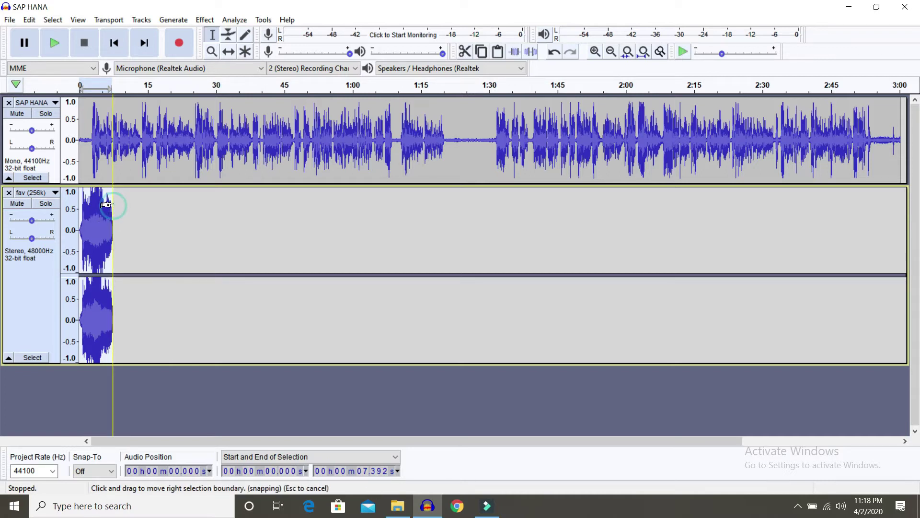
{"action": "left_click", "coordinate": [116, 200]}
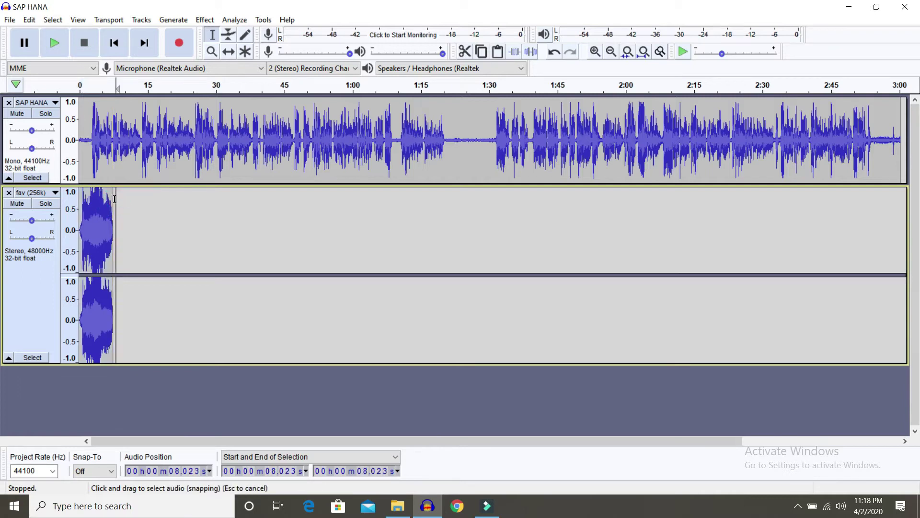
{"action": "left_click", "coordinate": [112, 198]}
{"action": "key", "text": "ctrl+v"}
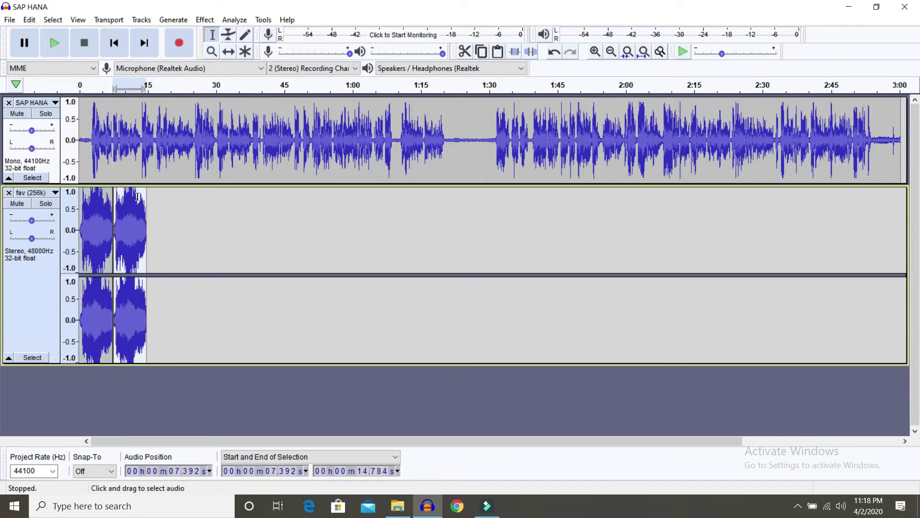
Delete both clips on the fav (256k) track and remove the track from the project.
{"action": "left_click_drag", "start_coordinate": [160, 200], "coordinate": [80, 211]}
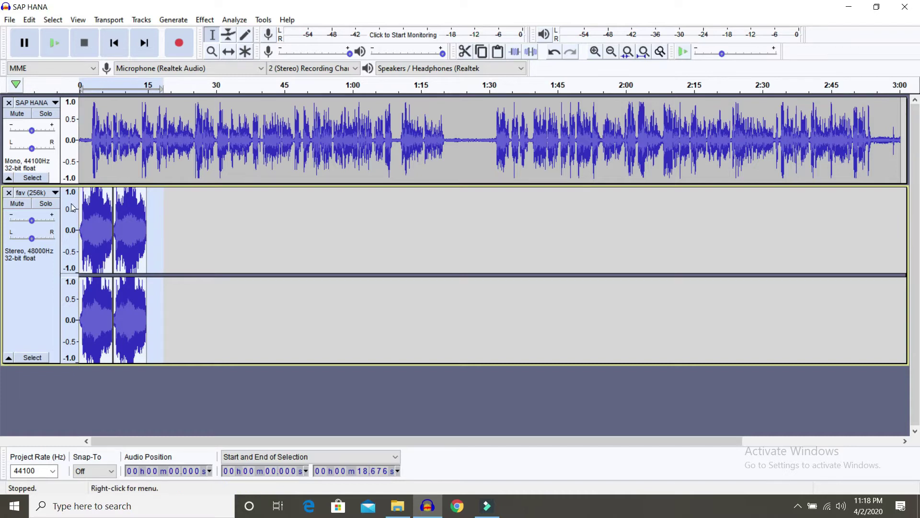
{"action": "key", "text": "Delete"}
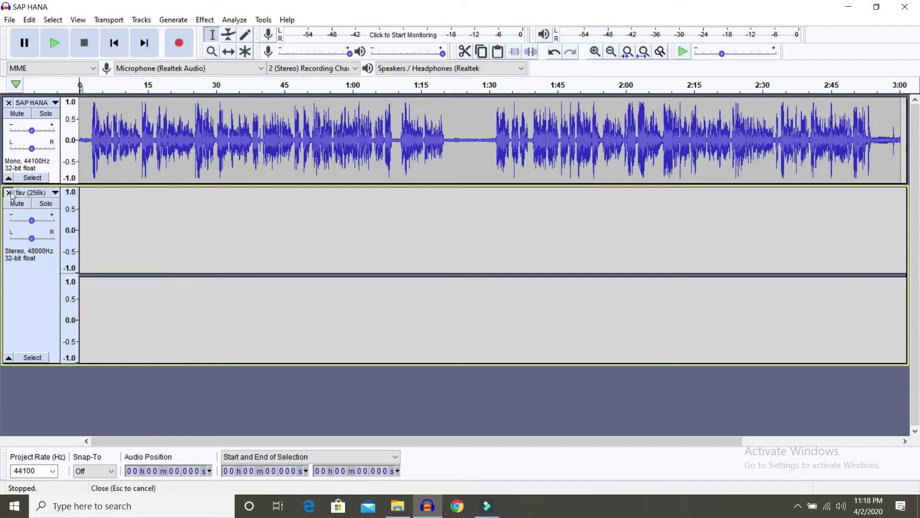
{"action": "left_click", "coordinate": [9, 192]}
Import 2016-01-20_-_Motivation_-_David_Fesliyan from Local Disk (F:) as the background music track below SAP HANA.
{"action": "left_click", "coordinate": [10, 20]}
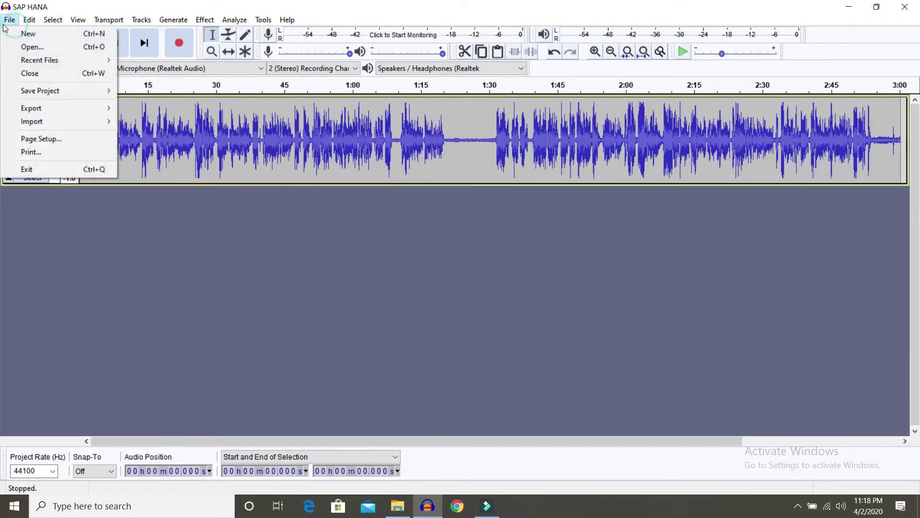
{"action": "left_click", "coordinate": [165, 191]}
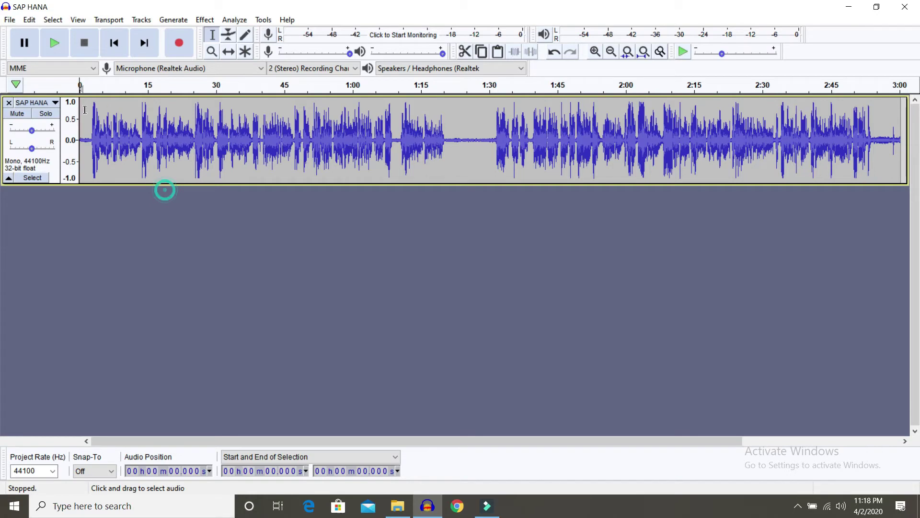
{"action": "left_click", "coordinate": [9, 20]}
{"action": "mouse_move", "coordinate": [22, 123]}
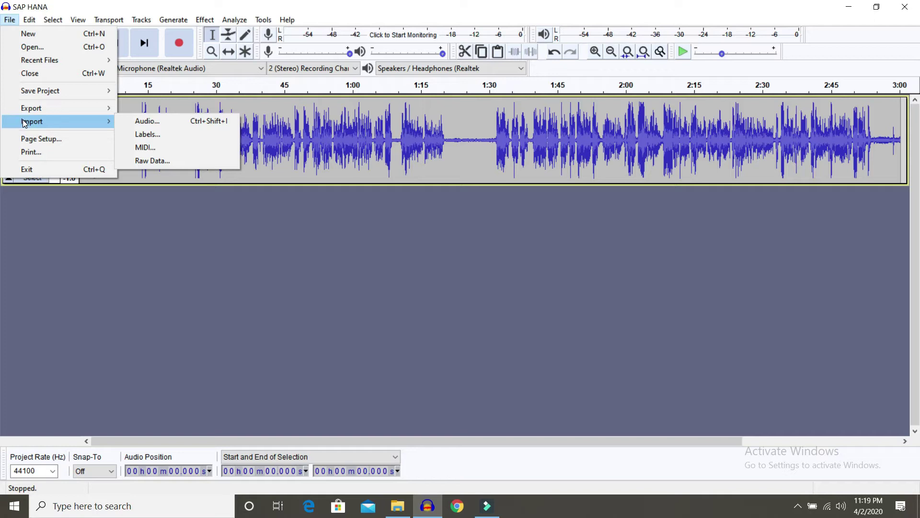
{"action": "left_click", "coordinate": [152, 125]}
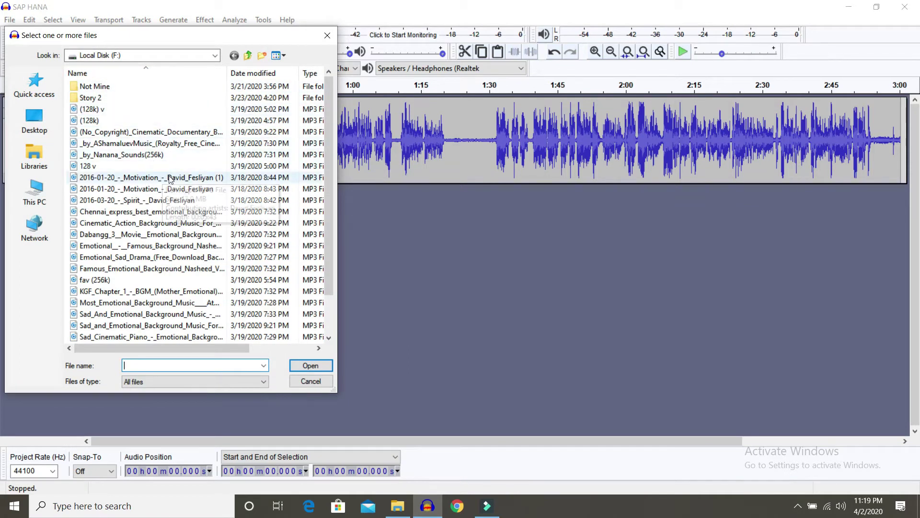
{"action": "left_click", "coordinate": [181, 193]}
{"action": "double_click", "coordinate": [181, 192]}
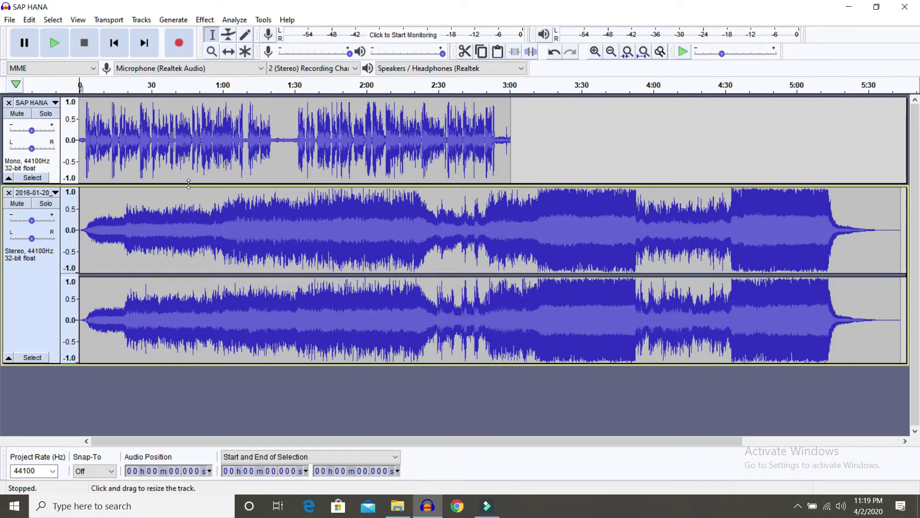
Play the project from about 3:00, with the system volume at 100, and pause the playback.
{"action": "left_click", "coordinate": [510, 88]}
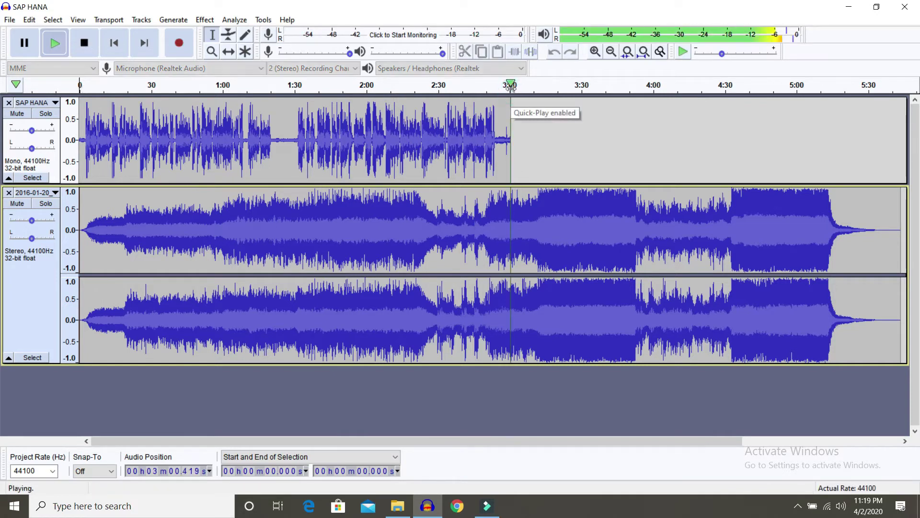
{"action": "left_click", "coordinate": [840, 507]}
{"action": "mouse_move", "coordinate": [881, 478]}
{"action": "left_mouse_down"}
{"action": "mouse_move", "coordinate": [845, 478]}
{"action": "mouse_move", "coordinate": [880, 478]}
{"action": "left_mouse_up"}
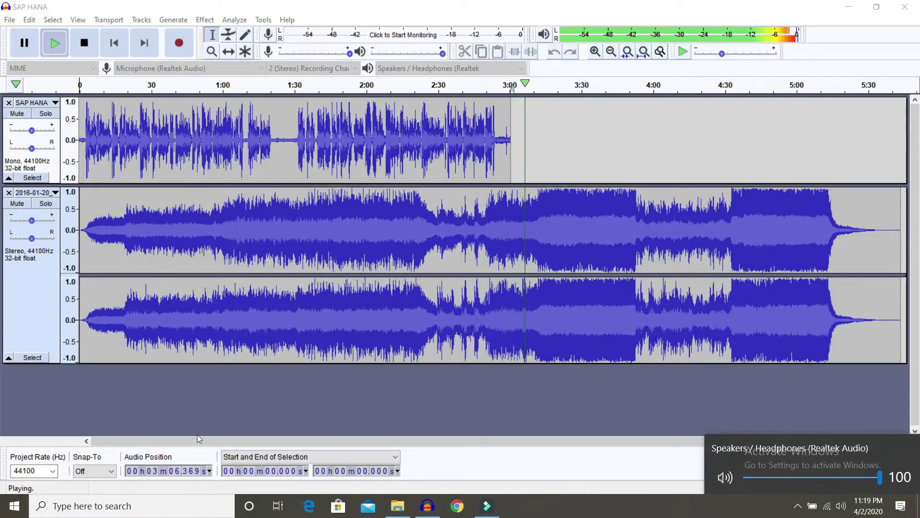
{"action": "left_click", "coordinate": [842, 512]}
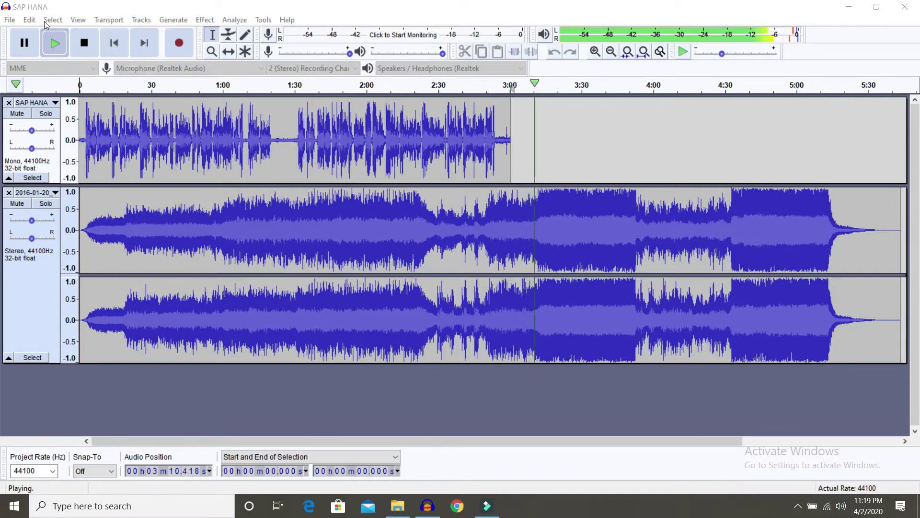
{"action": "left_click", "coordinate": [24, 43]}
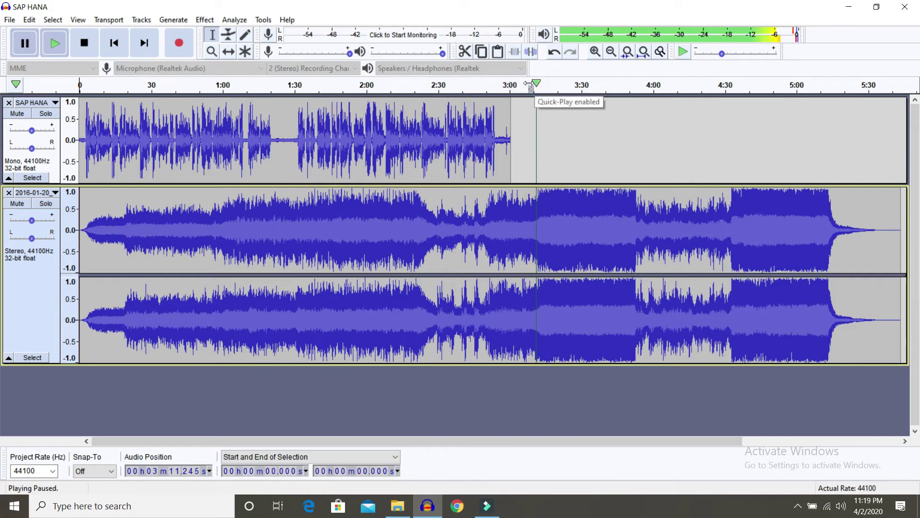
Stop playback and delete the music track's audio from about 3:01, the end of the voice track, to its end.
{"action": "left_click", "coordinate": [530, 84]}
{"action": "left_click", "coordinate": [512, 92]}
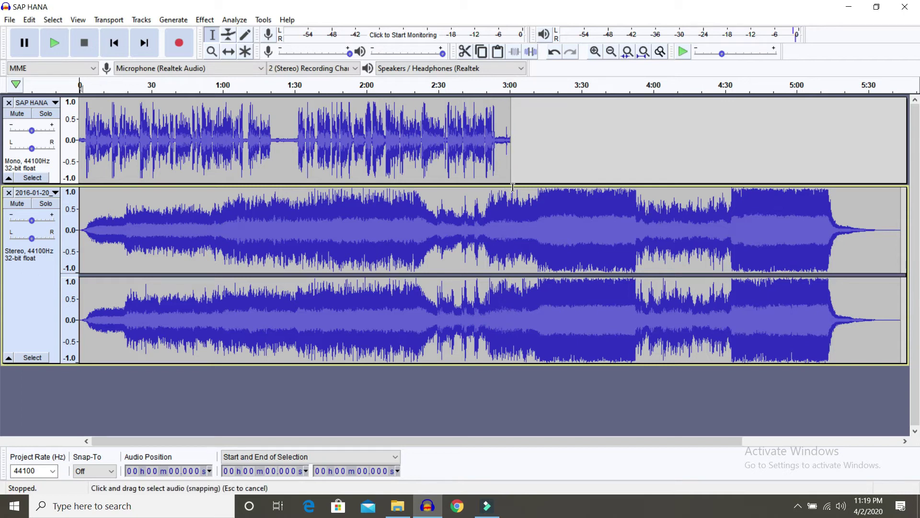
{"action": "left_click_drag", "start_coordinate": [512, 192], "coordinate": [828, 225]}
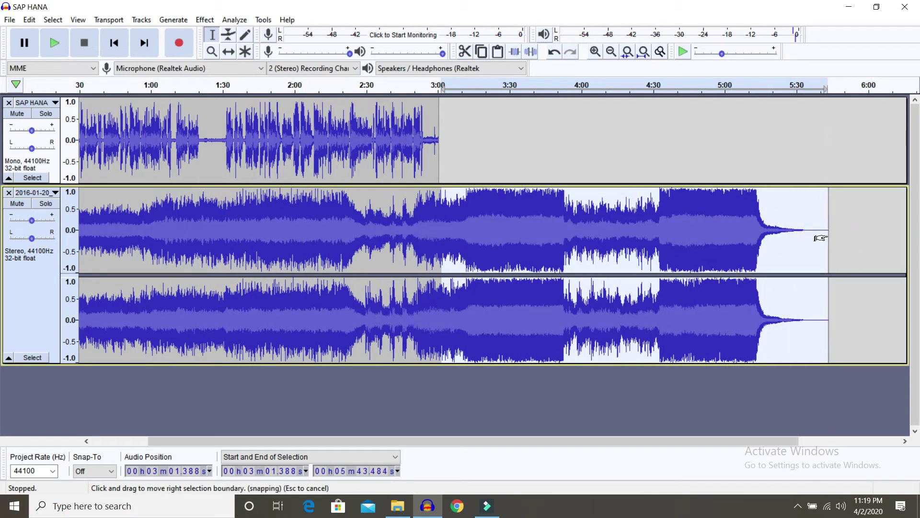
{"action": "key", "text": "Delete"}
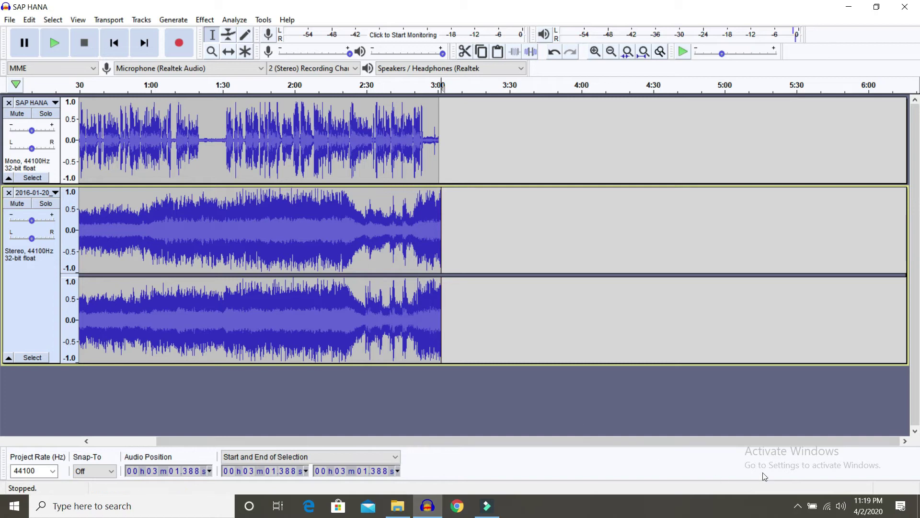
Add envelope control points at intervals along the music track from about 0:03 to 2:55 with the Envelope tool.
{"action": "left_click_drag", "start_coordinate": [753, 441], "coordinate": [520, 434]}
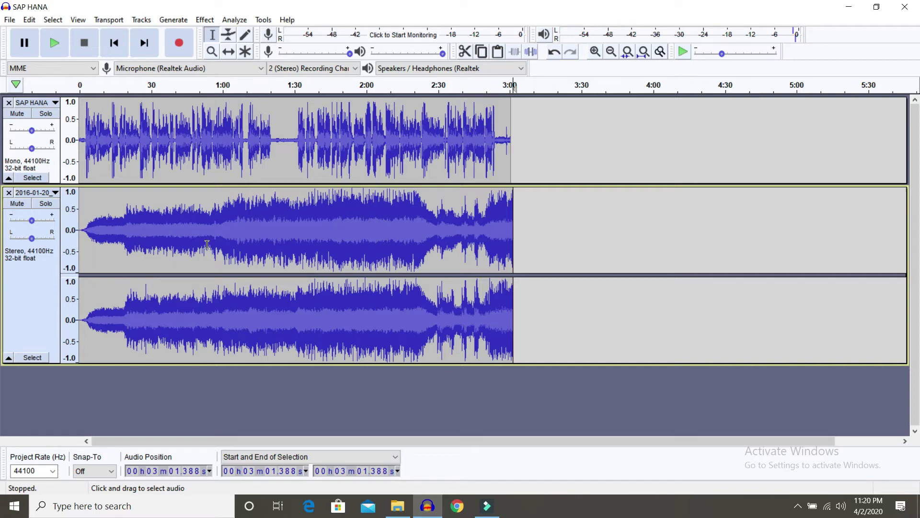
{"action": "left_click", "coordinate": [229, 36]}
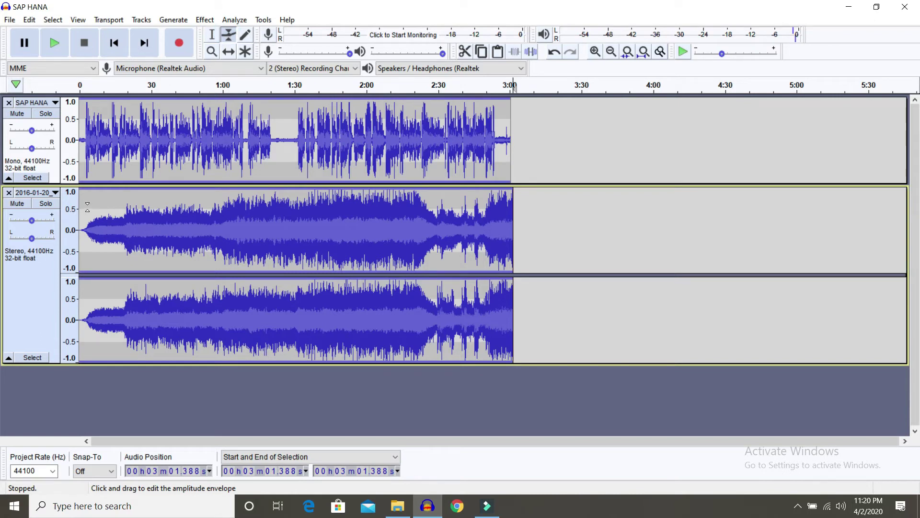
{"action": "left_click", "coordinate": [87, 207]}
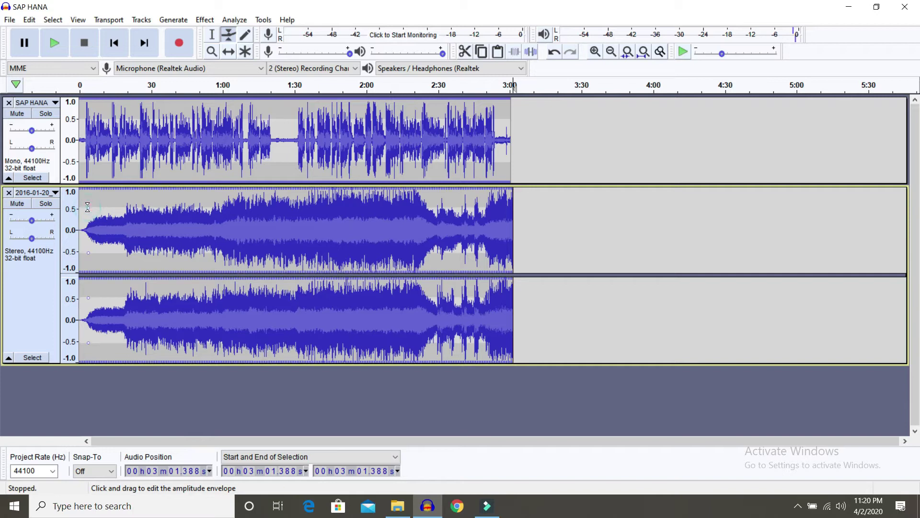
{"action": "left_click", "coordinate": [126, 207]}
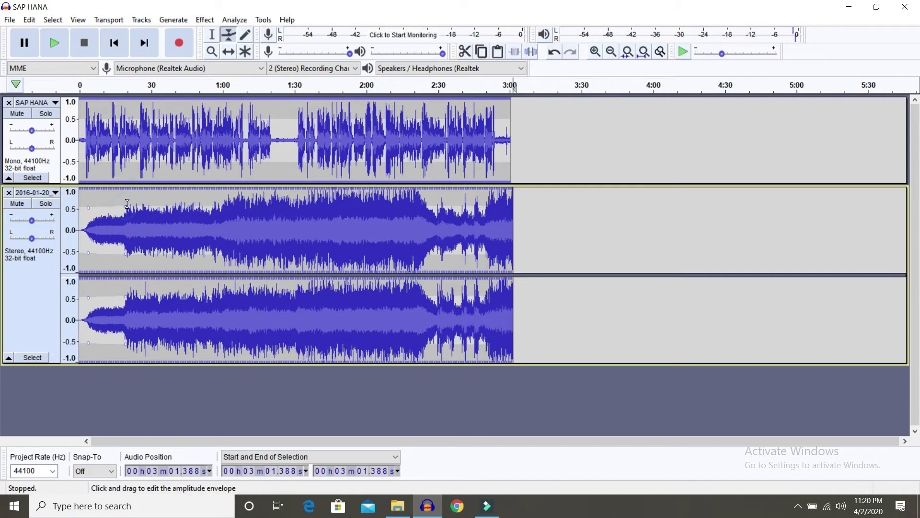
{"action": "left_click", "coordinate": [165, 205]}
{"action": "left_click", "coordinate": [258, 199]}
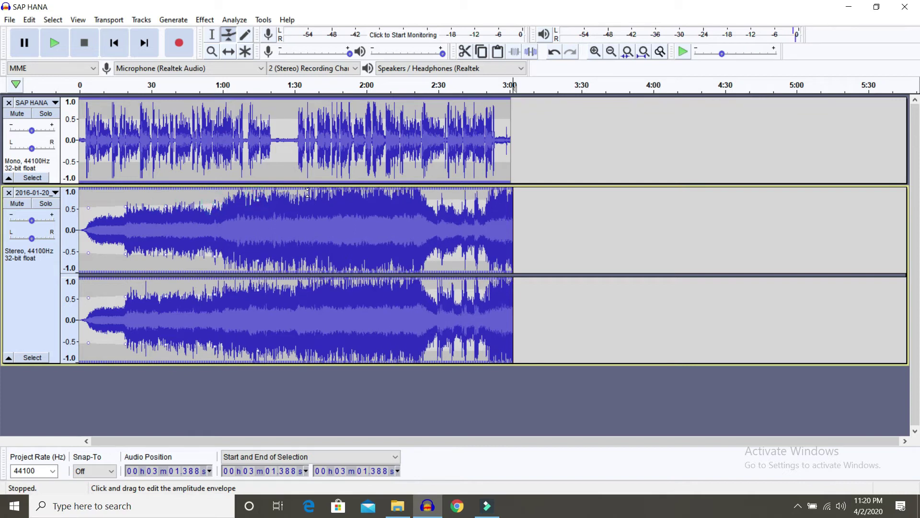
{"action": "left_click", "coordinate": [314, 197]}
{"action": "left_click", "coordinate": [373, 198]}
{"action": "left_click", "coordinate": [408, 200]}
{"action": "left_click", "coordinate": [446, 203]}
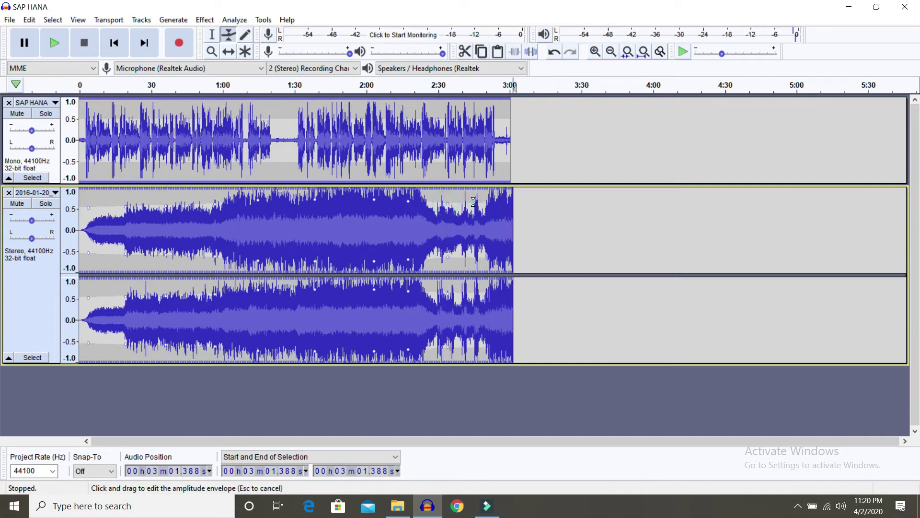
{"action": "left_click", "coordinate": [474, 202]}
{"action": "left_click", "coordinate": [498, 199]}
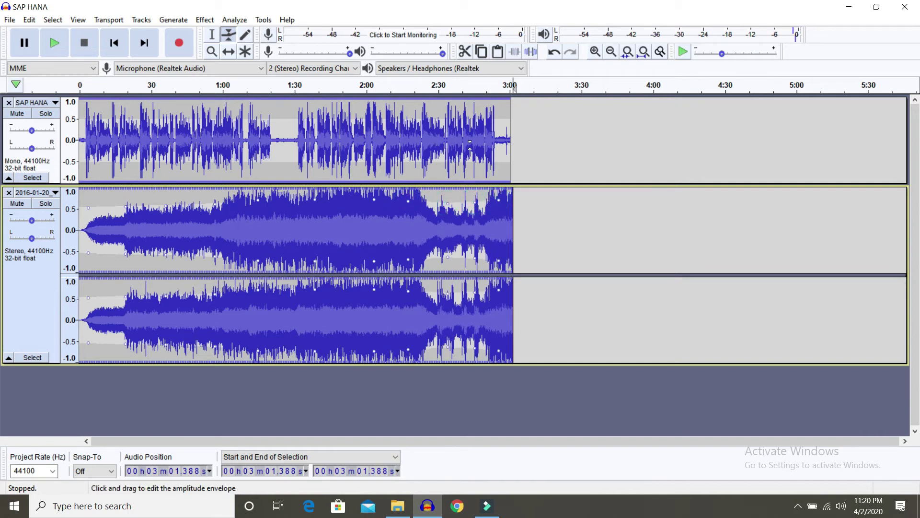
Examine the music track's envelope points against the voice track at several zoom levels along the timeline.
{"action": "left_click", "coordinate": [595, 51]}
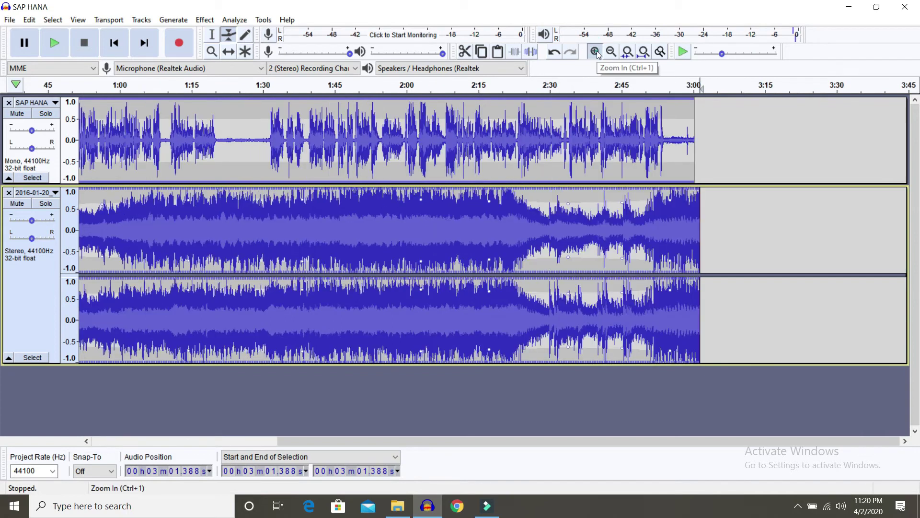
{"action": "left_click", "coordinate": [598, 53]}
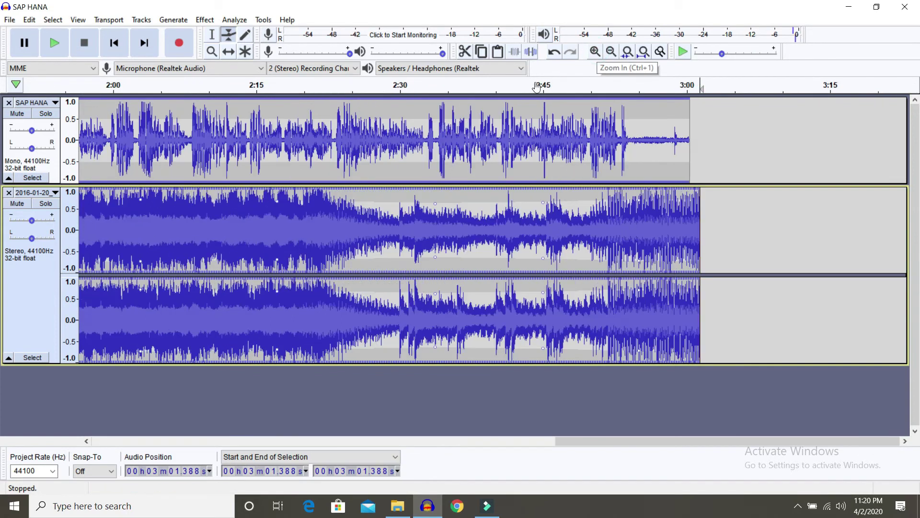
{"action": "left_click", "coordinate": [597, 53]}
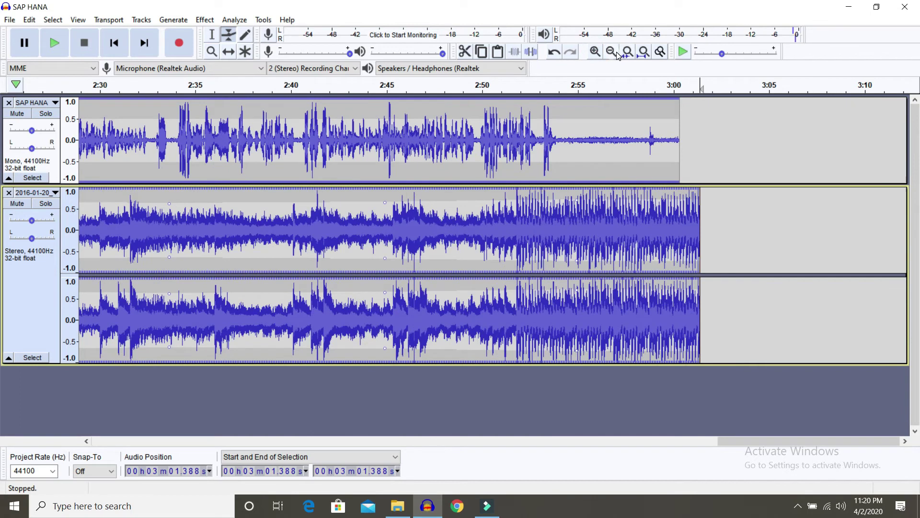
{"action": "left_click", "coordinate": [617, 53]}
{"action": "left_click", "coordinate": [617, 53]}
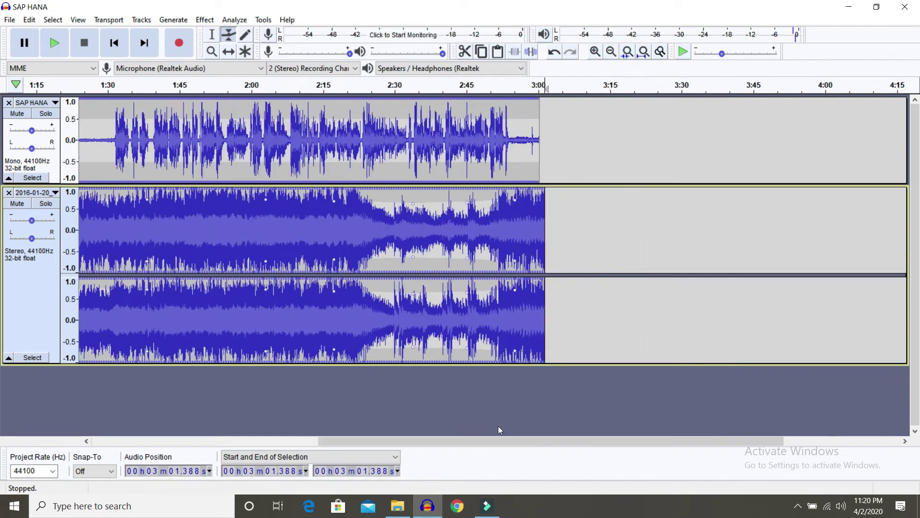
{"action": "left_click_drag", "start_coordinate": [505, 440], "coordinate": [302, 440]}
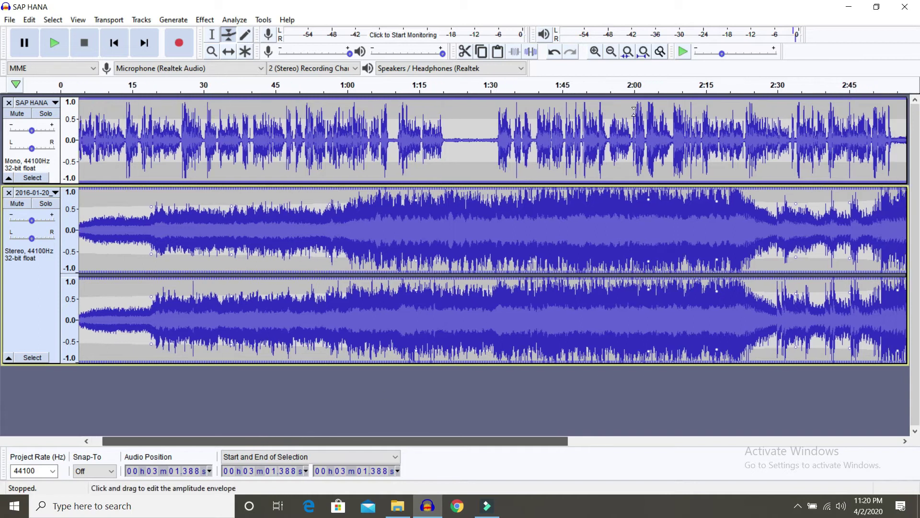
{"action": "left_click", "coordinate": [608, 51]}
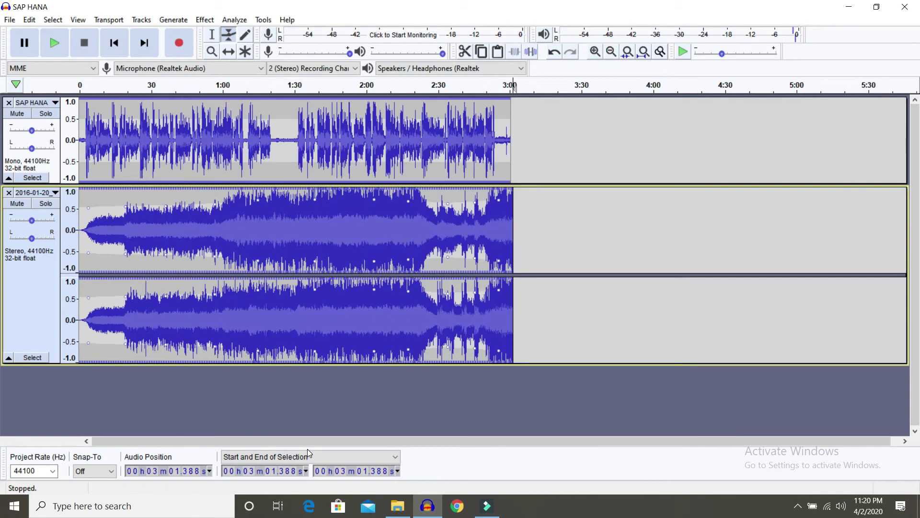
{"action": "left_click", "coordinate": [595, 52]}
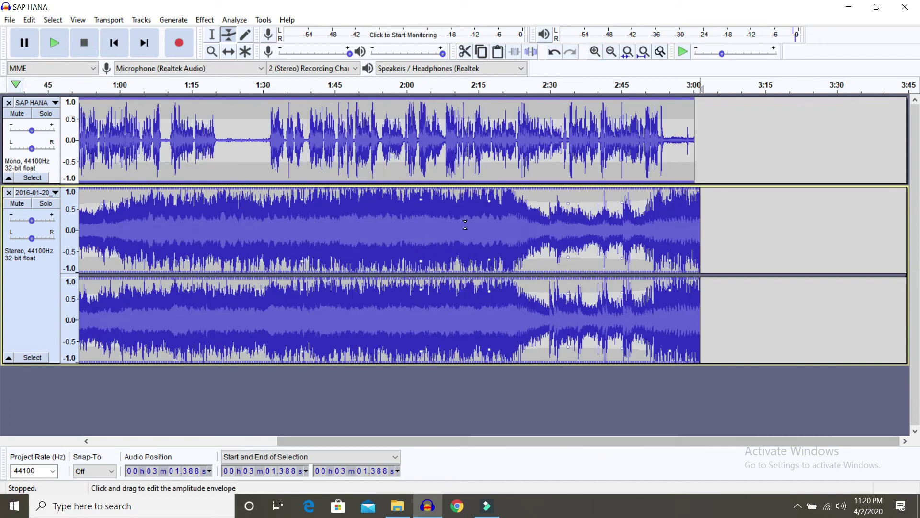
{"action": "left_click", "coordinate": [595, 52]}
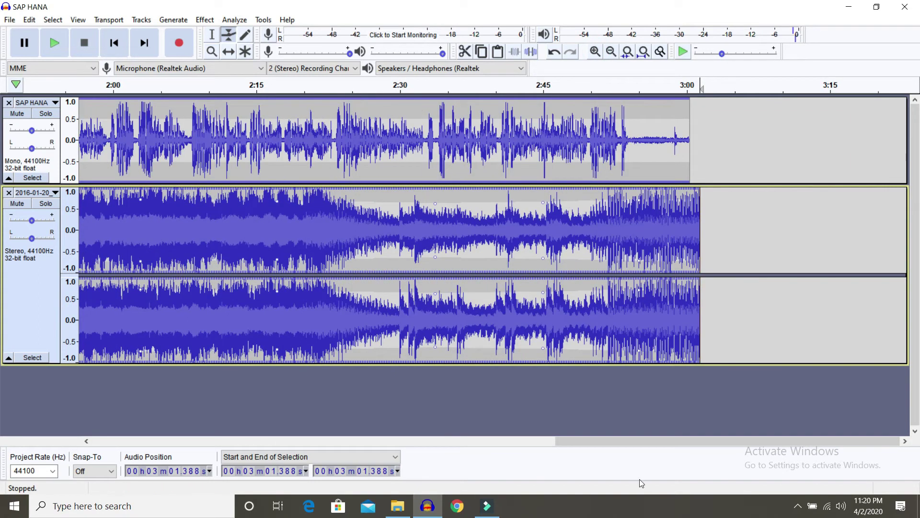
{"action": "left_click_drag", "start_coordinate": [644, 438], "coordinate": [174, 428]}
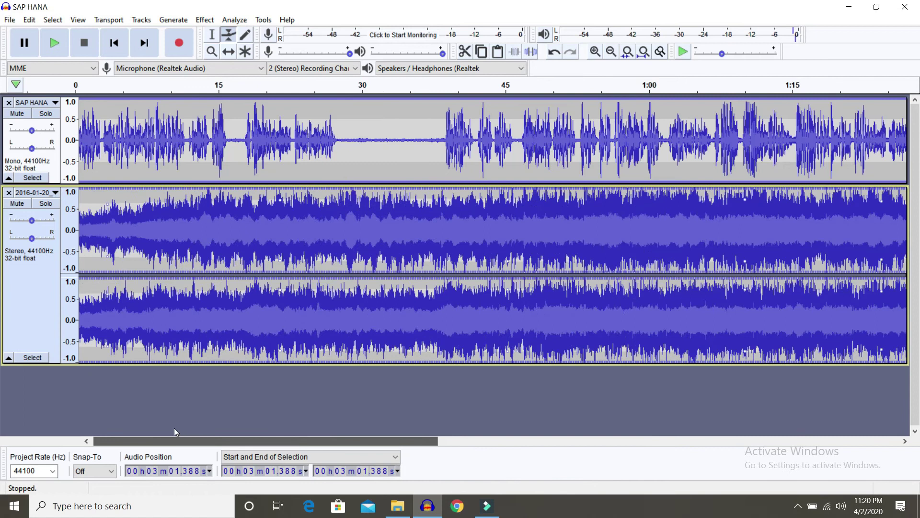
{"action": "left_click", "coordinate": [612, 52]}
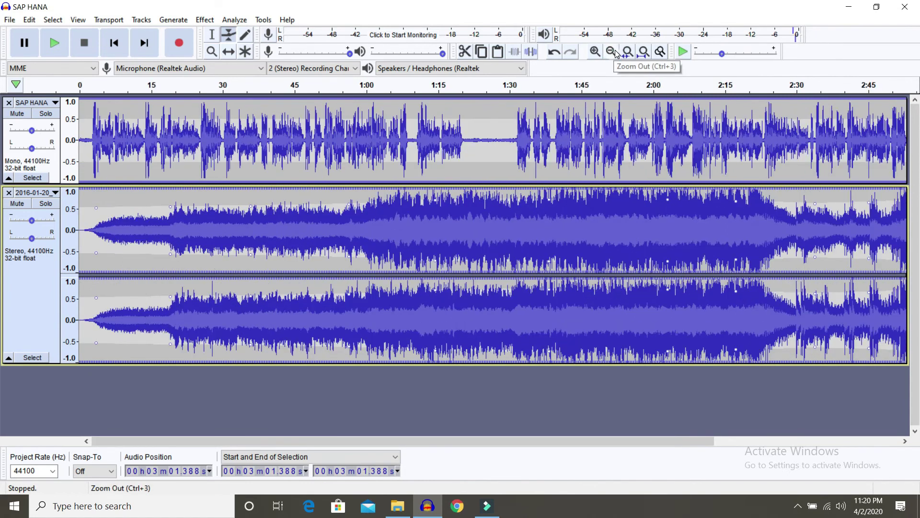
{"action": "left_click", "coordinate": [611, 52]}
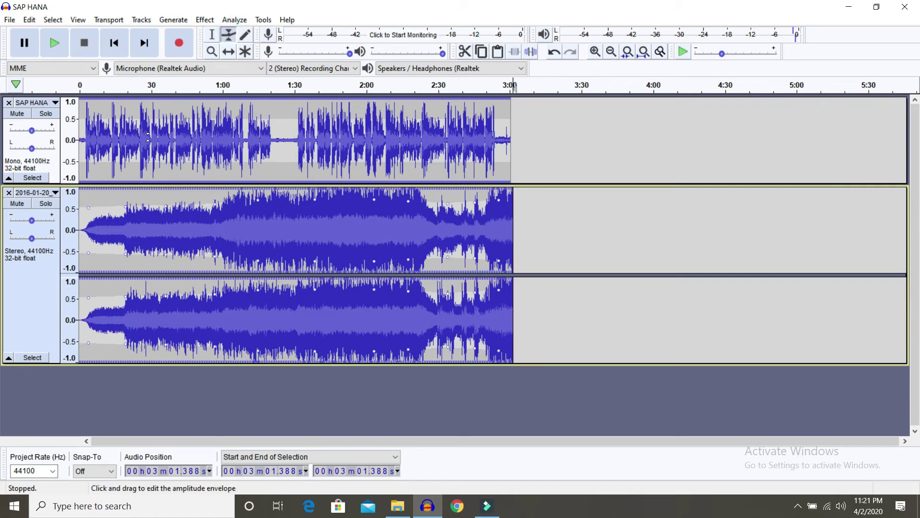
Lower the music track's envelope after the opening seconds, tapering to about 0.2 by about 1:17.
{"action": "left_click_drag", "start_coordinate": [88, 207], "coordinate": [188, 221]}
{"action": "left_click_drag", "start_coordinate": [118, 208], "coordinate": [146, 220]}
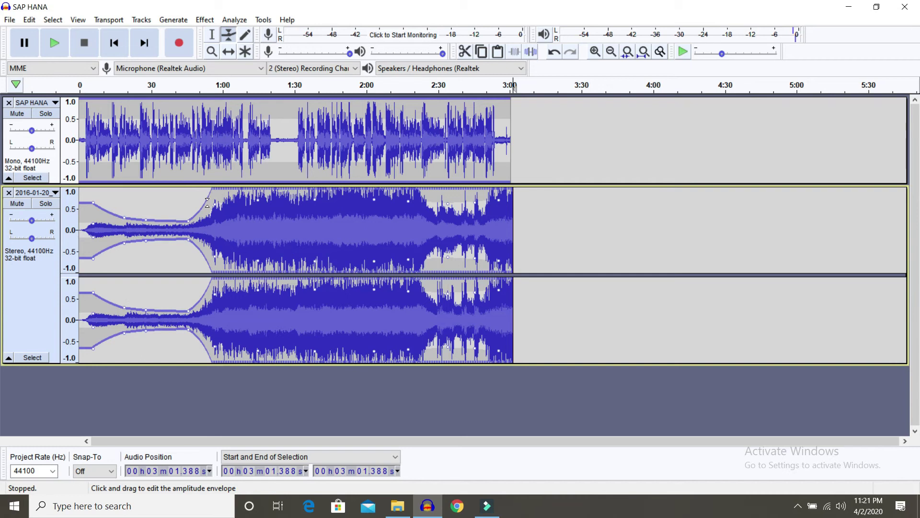
{"action": "left_click_drag", "start_coordinate": [214, 202], "coordinate": [328, 209]}
{"action": "left_click_drag", "start_coordinate": [257, 197], "coordinate": [262, 222]}
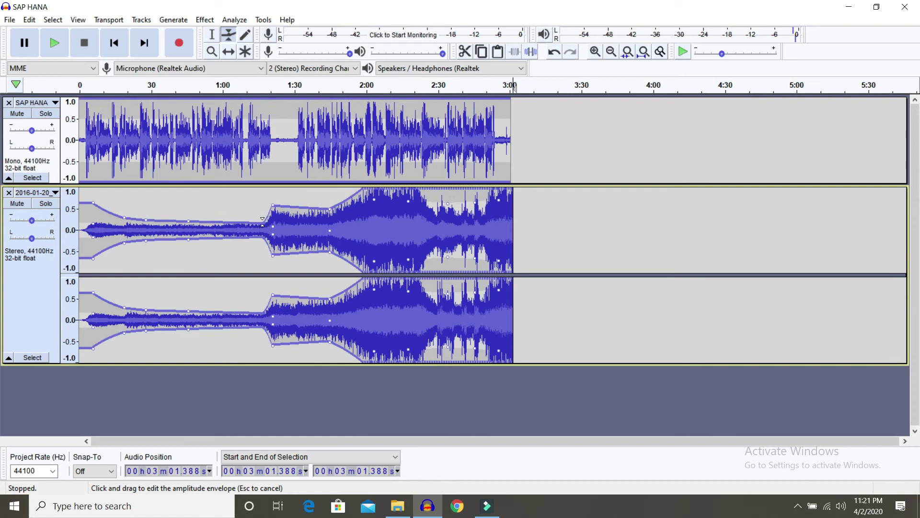
Lower the music envelope to about 0.1 to 0.3 between 1:20 and 2:35, and to about 0.75 from 2:45 to the end.
{"action": "left_click_drag", "start_coordinate": [378, 198], "coordinate": [342, 224]}
{"action": "left_click_drag", "start_coordinate": [275, 205], "coordinate": [293, 221]}
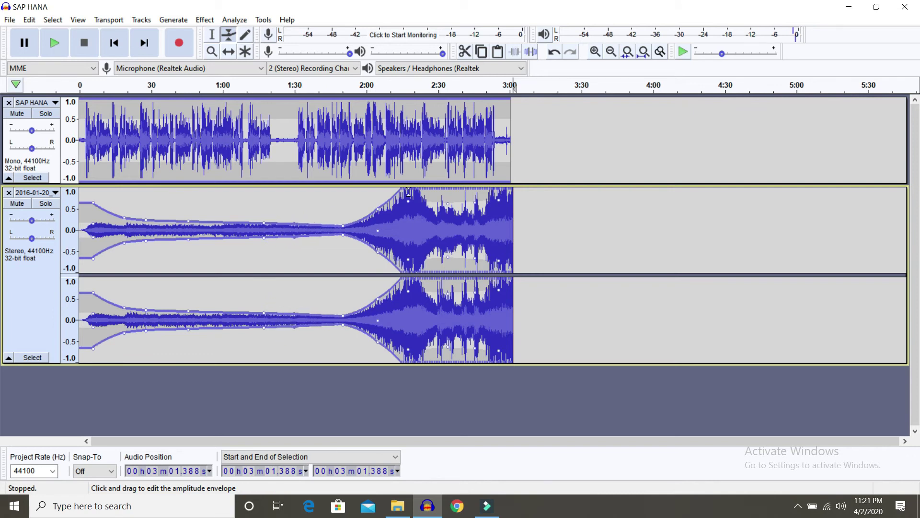
{"action": "left_click_drag", "start_coordinate": [405, 192], "coordinate": [452, 222]}
{"action": "left_click_drag", "start_coordinate": [501, 193], "coordinate": [469, 202]}
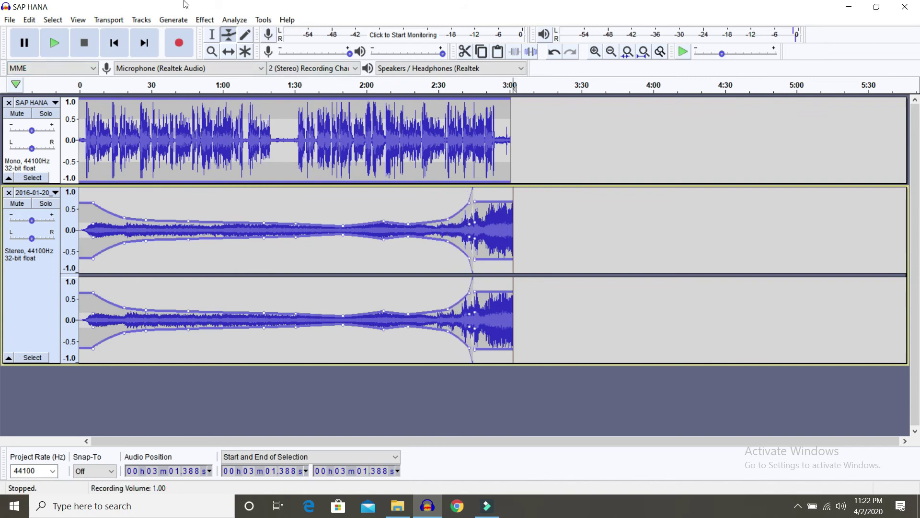
Play the mix from the start, from about 1:18 and from about 1:41 to check the music level, and stop playback.
{"action": "left_click", "coordinate": [54, 41]}
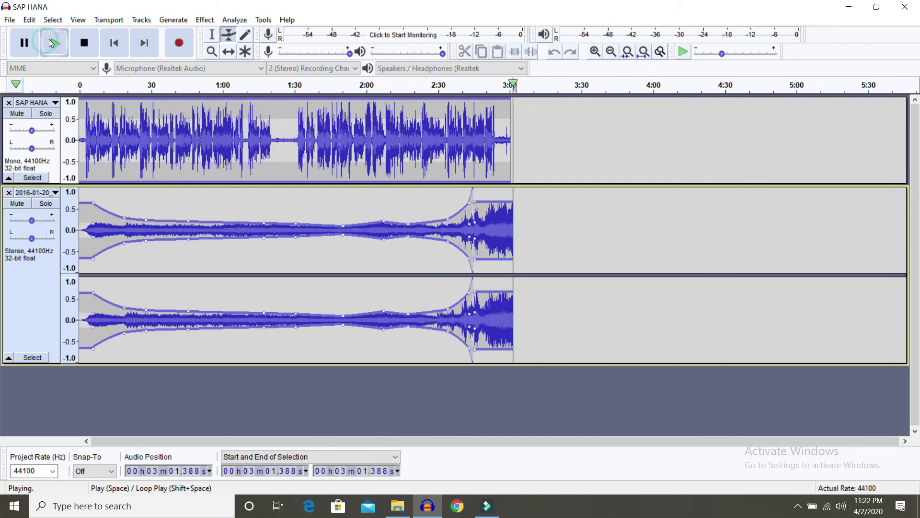
{"action": "left_click", "coordinate": [54, 43]}
{"action": "left_click", "coordinate": [79, 89]}
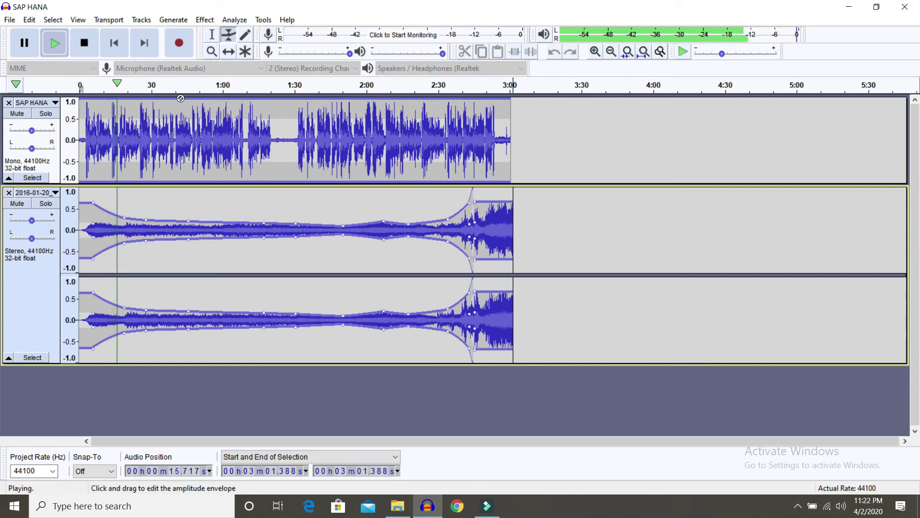
{"action": "left_click", "coordinate": [267, 86]}
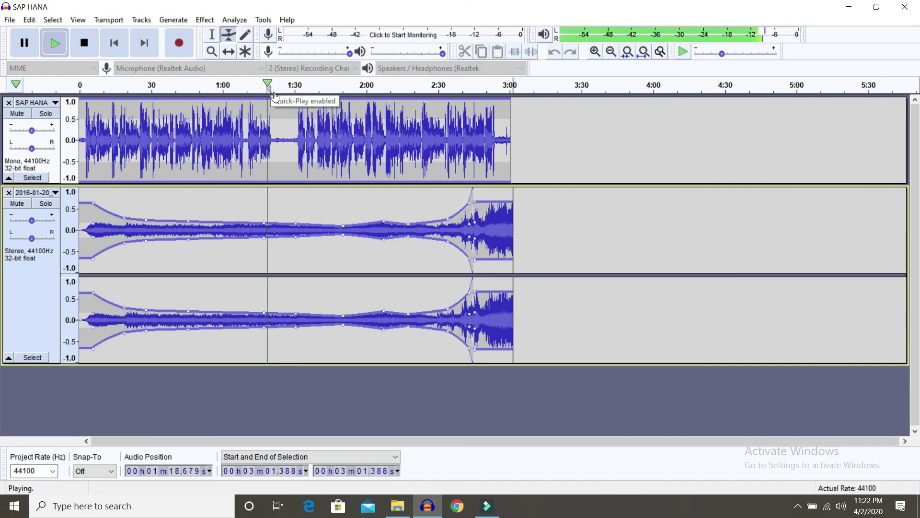
{"action": "left_click", "coordinate": [321, 85]}
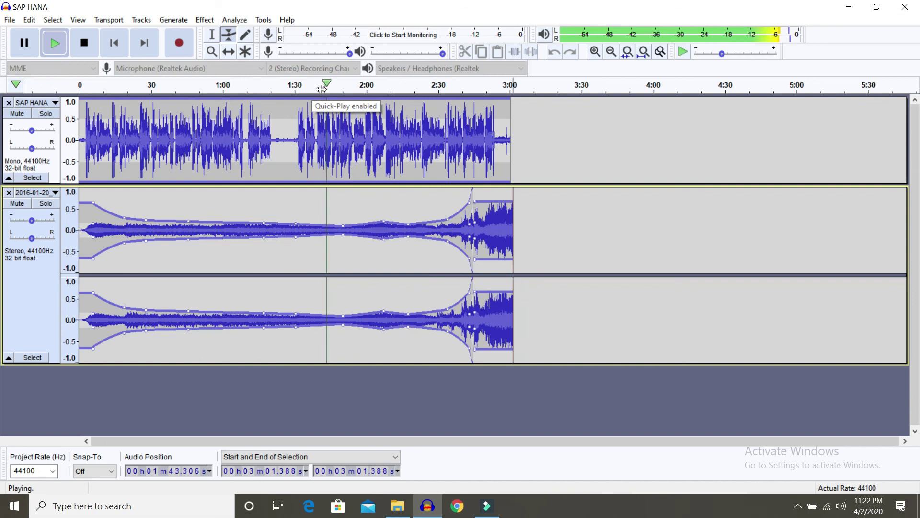
{"action": "key", "text": "space"}
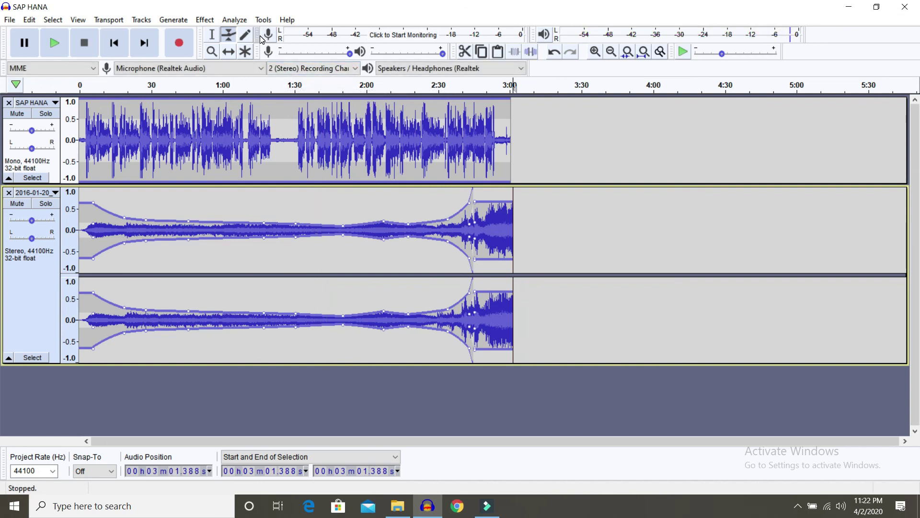